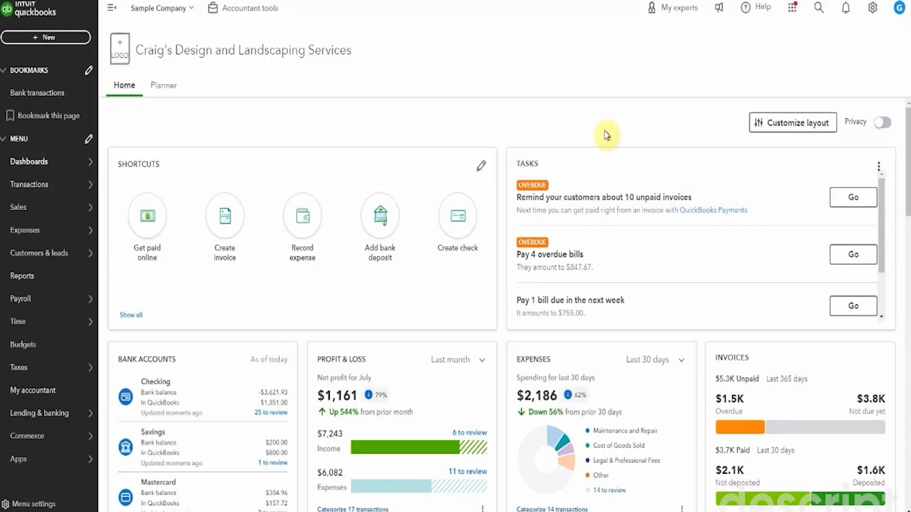
- Open the Budgeting page from the gear menu's Tools list
click(874, 12)
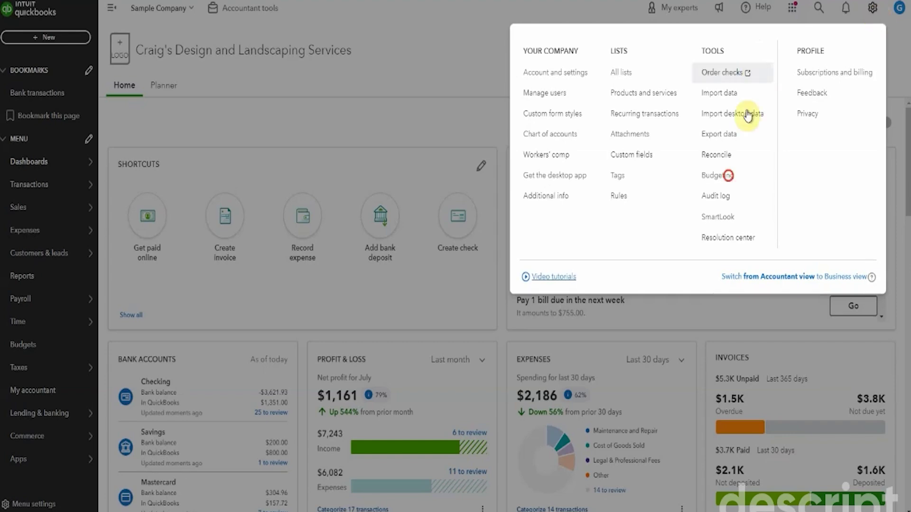
click(731, 176)
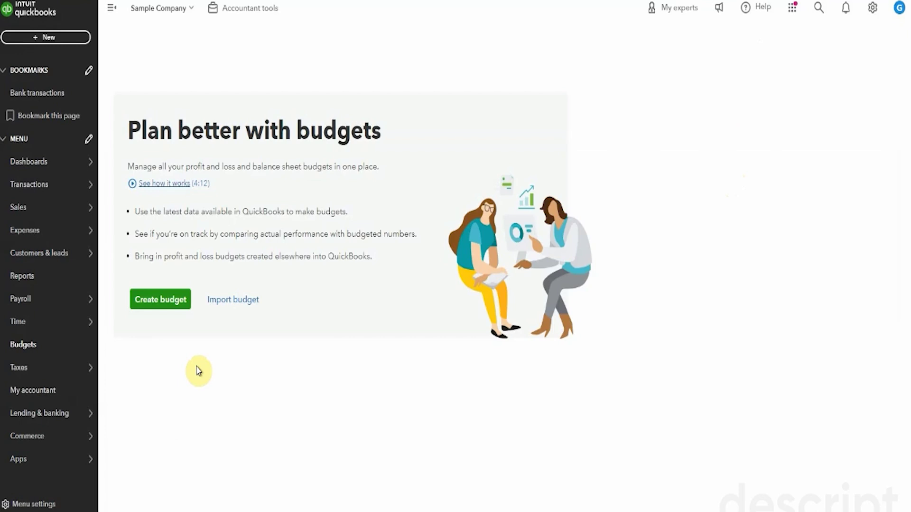
- Start a budget import and set the period to FY 2025 (Jan 2025 - Dec 2025)
click(238, 302)
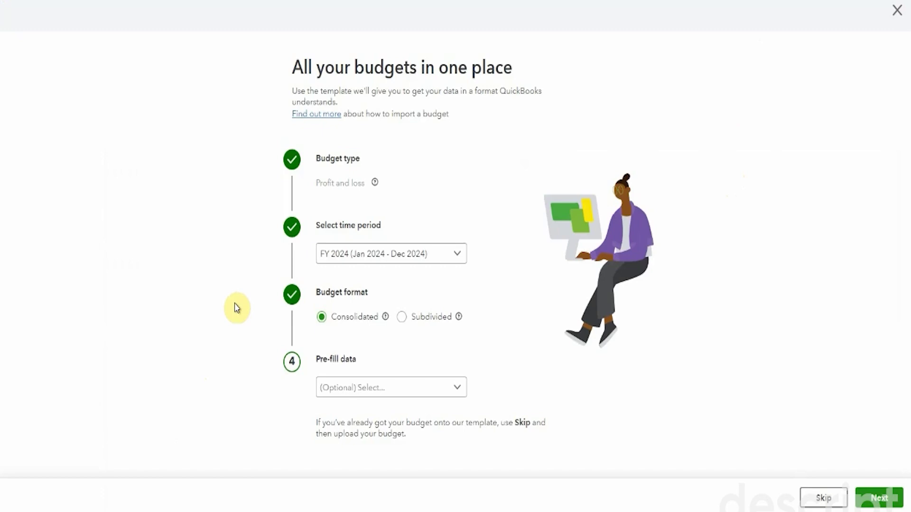
mouse_move(375, 185)
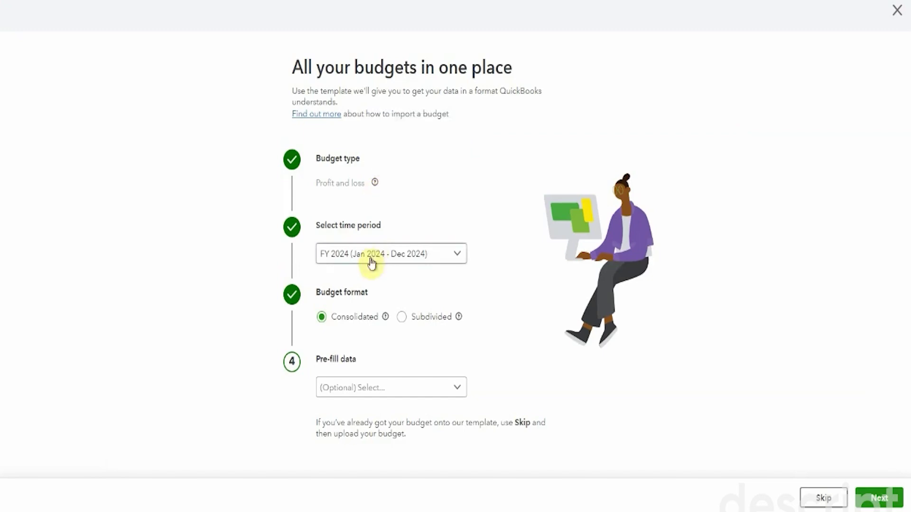
click(456, 257)
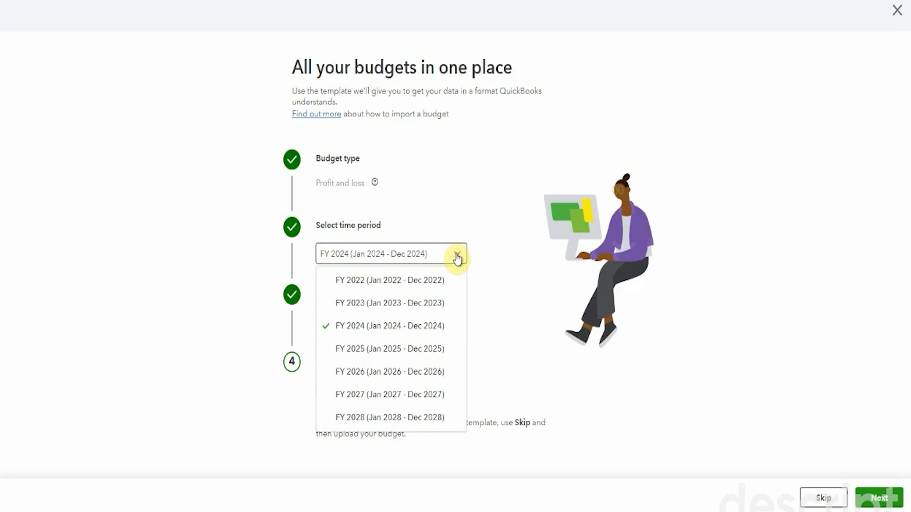
click(420, 352)
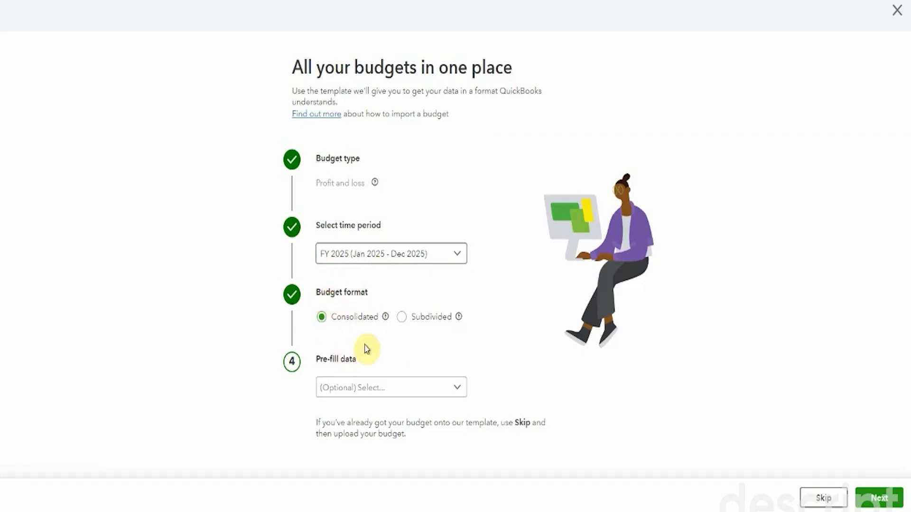
- Subdivide the budget by Location for East and South, then continue
click(401, 318)
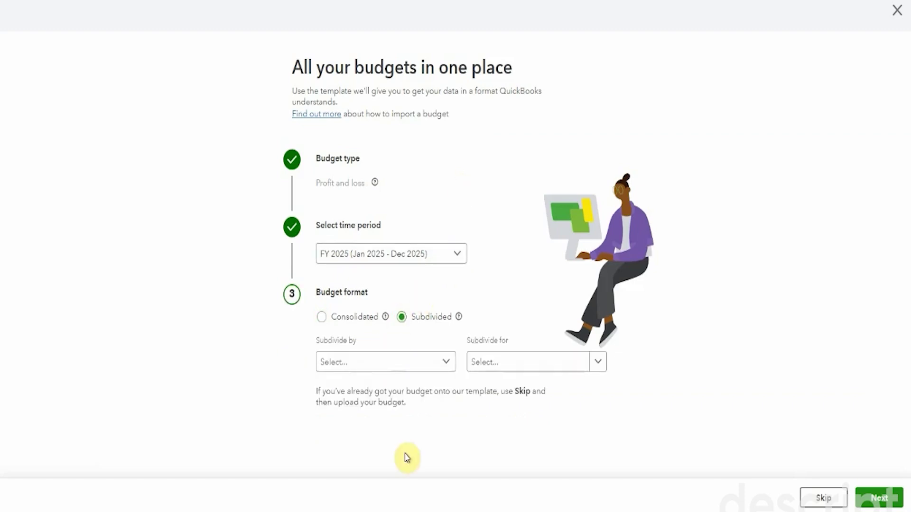
click(447, 363)
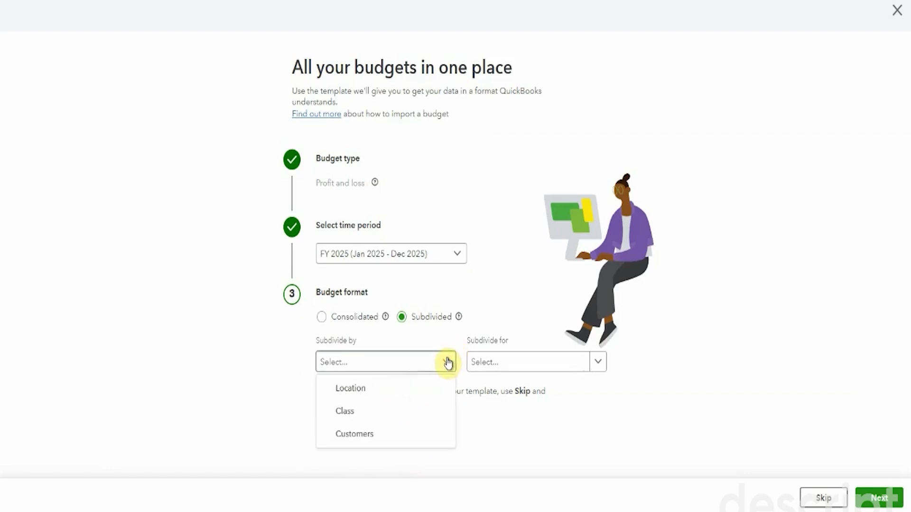
click(387, 397)
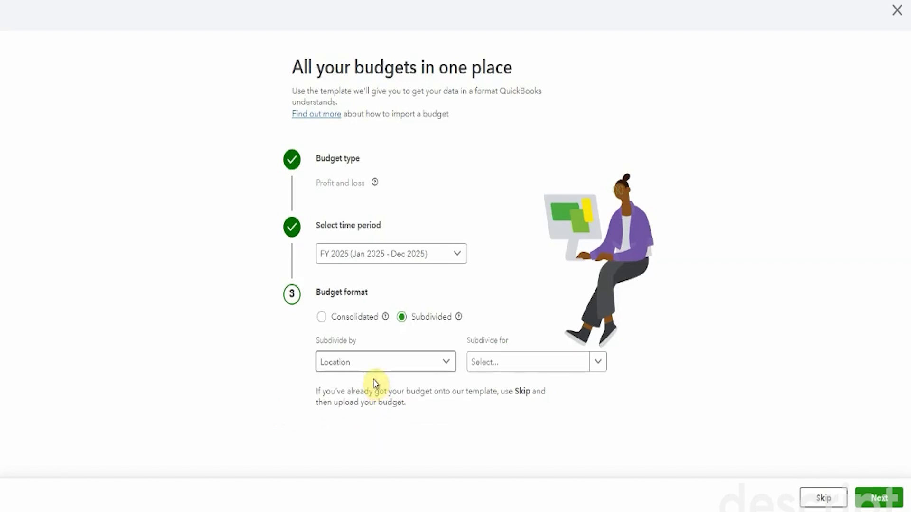
click(597, 361)
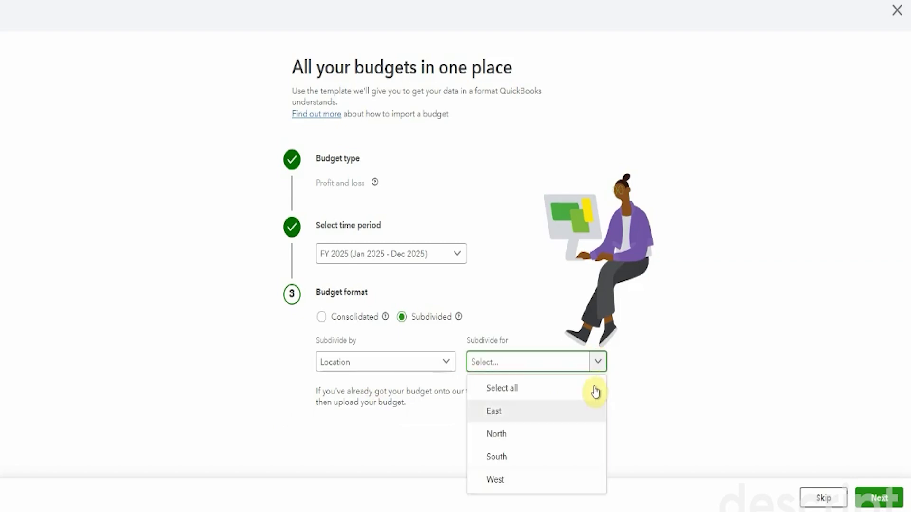
click(494, 409)
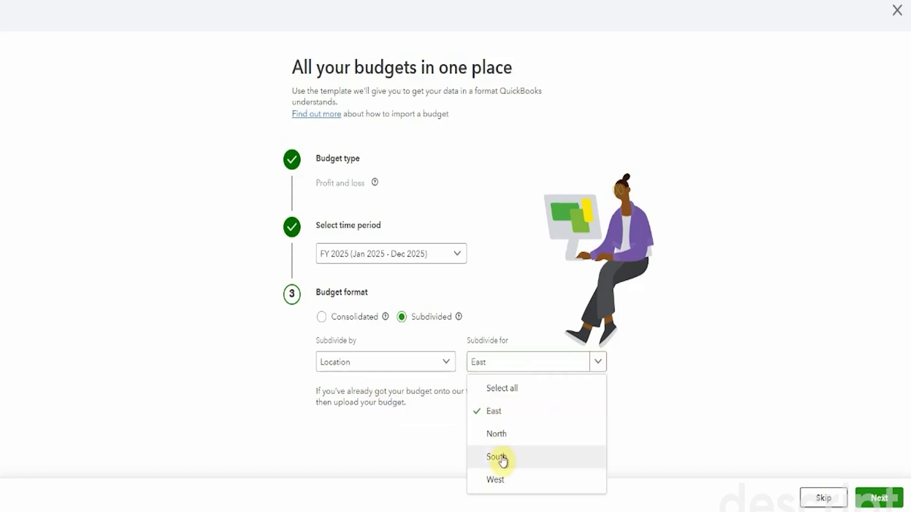
click(498, 457)
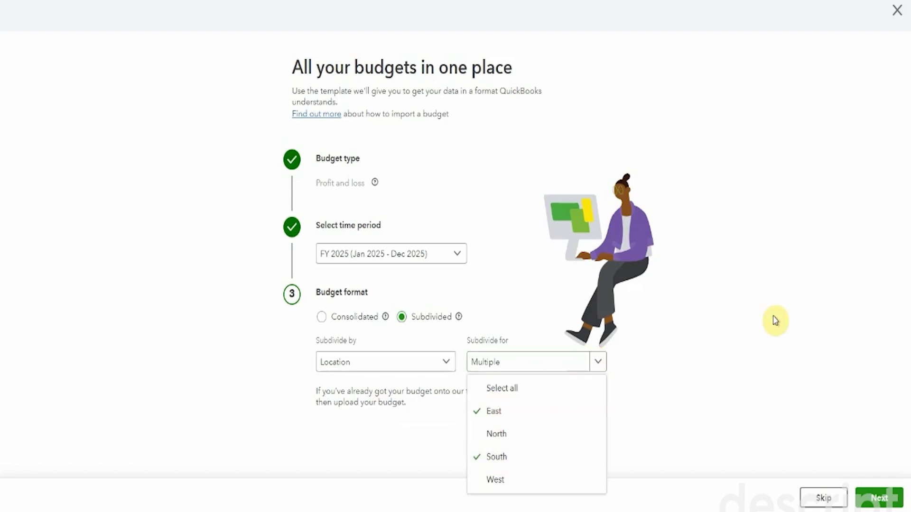
click(878, 498)
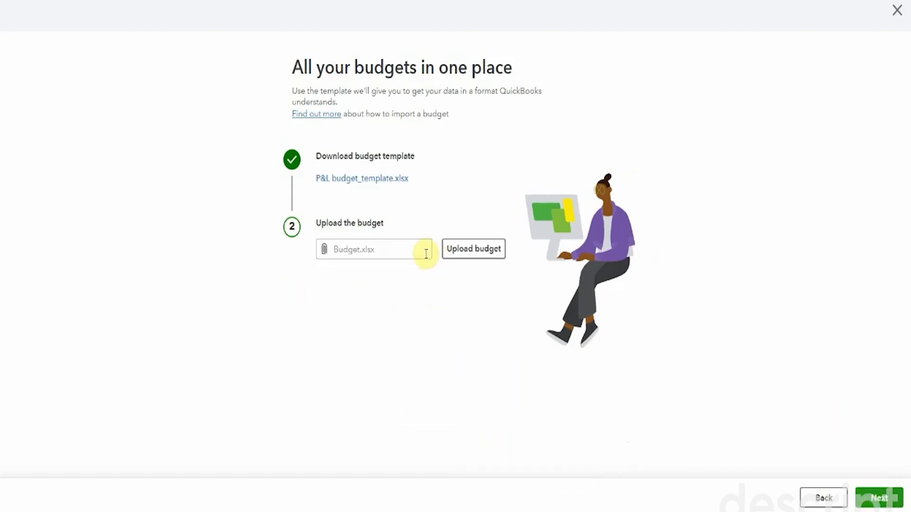
- Download P&L budget_template.xlsx and dismiss the download notice
click(347, 187)
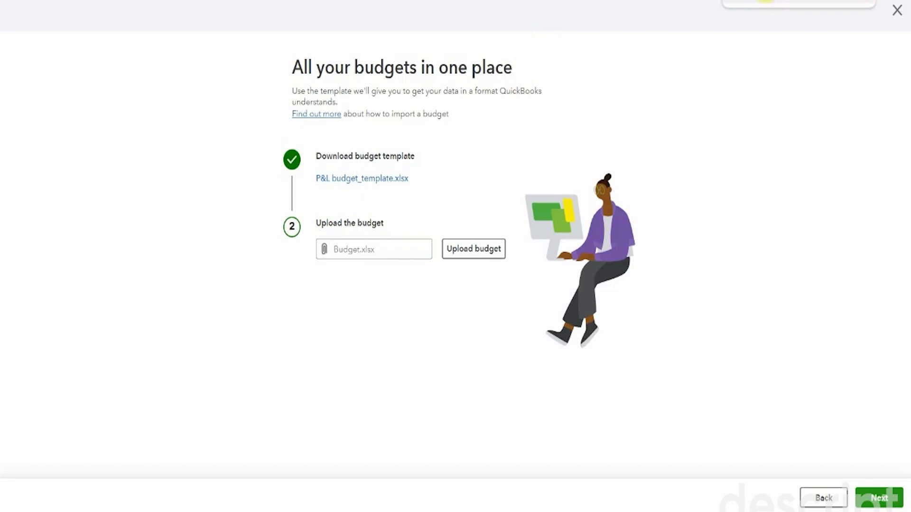
click(765, 1)
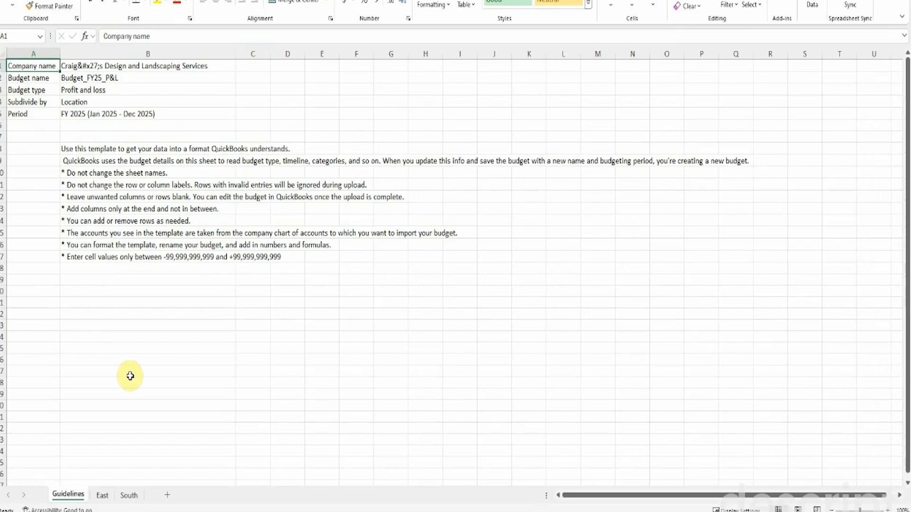
- Switch to the East sheet, review its accounts, and select January Design income cell B5
click(103, 497)
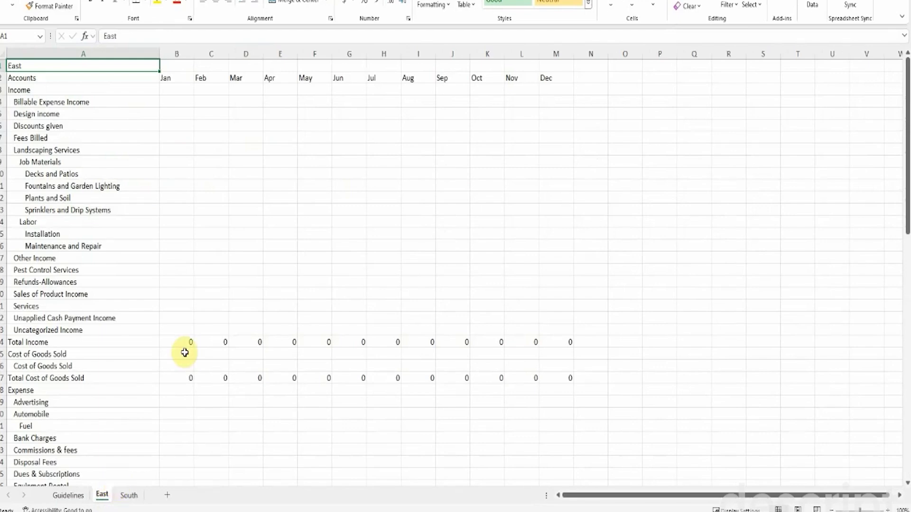
scroll(271, 264, down, 8)
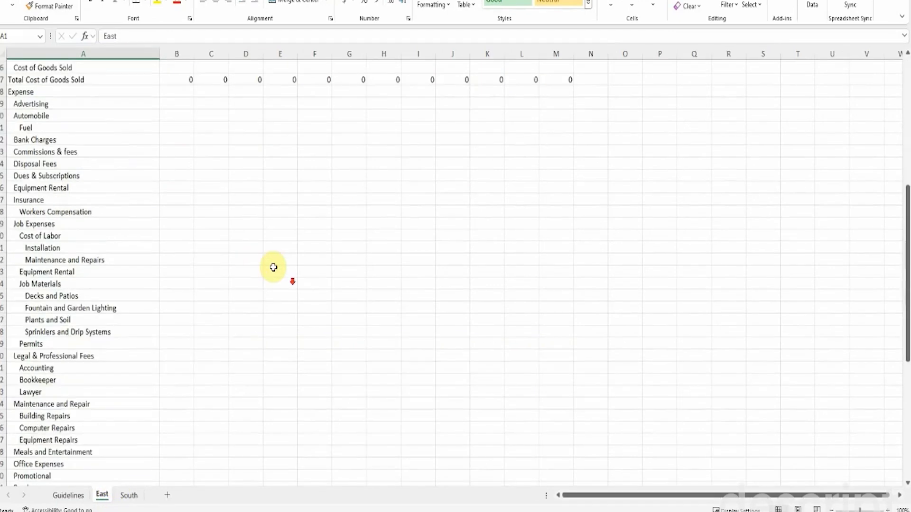
scroll(280, 280, down, 10)
scroll(334, 317, up, 14)
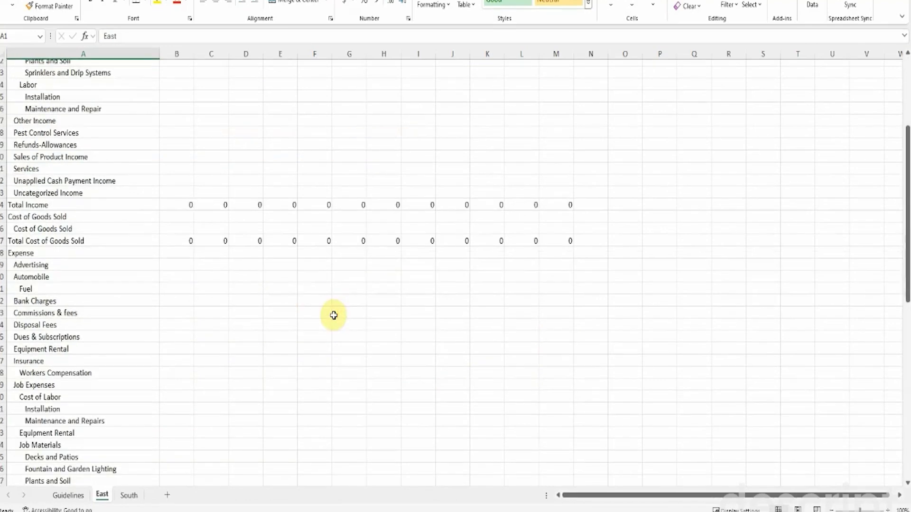
scroll(334, 316, up, 4)
click(171, 113)
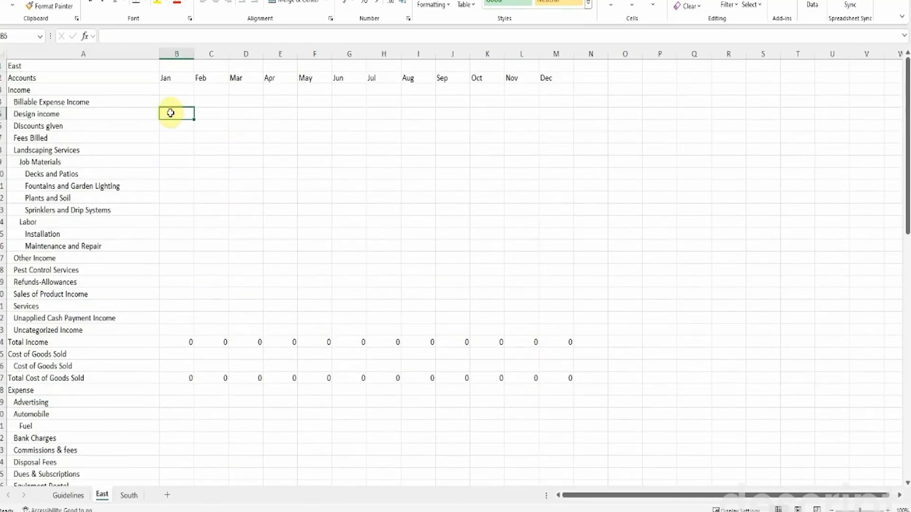
- Budget 5000 Design income in January and fill it across every month
text(500)
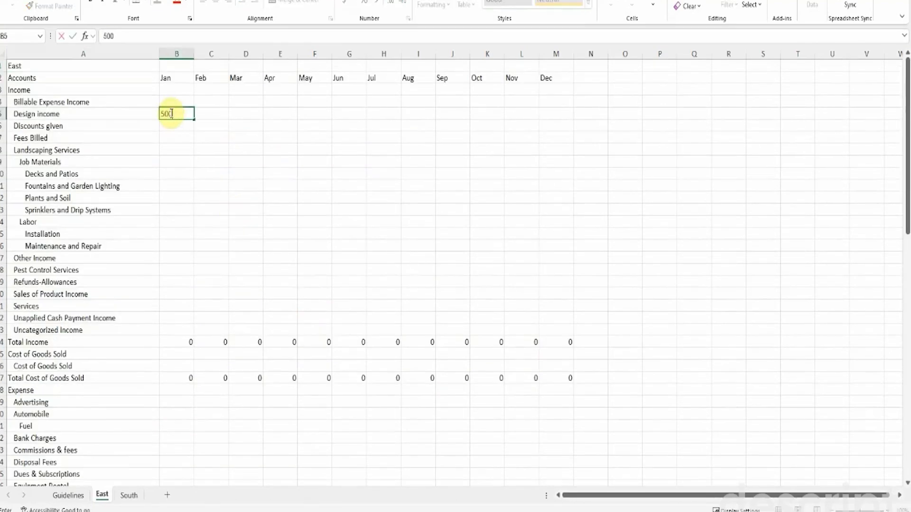
text(0)
key(Return)
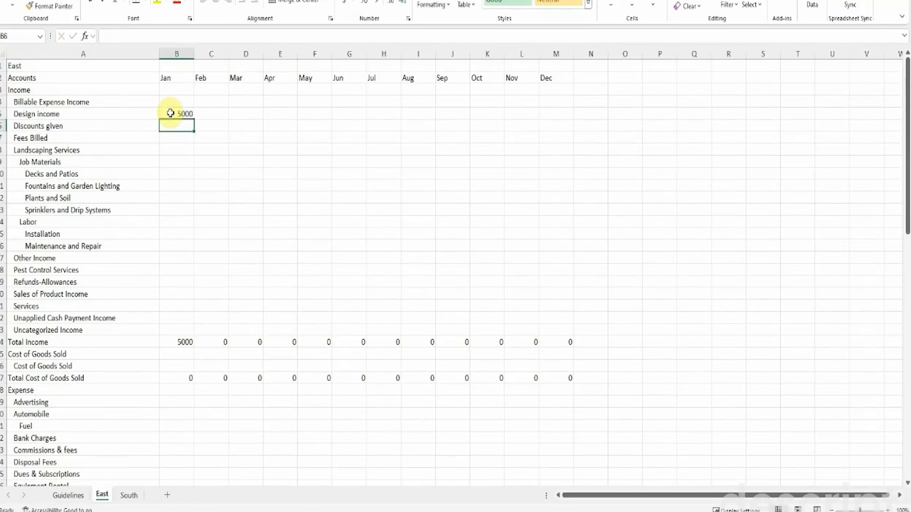
click(189, 341)
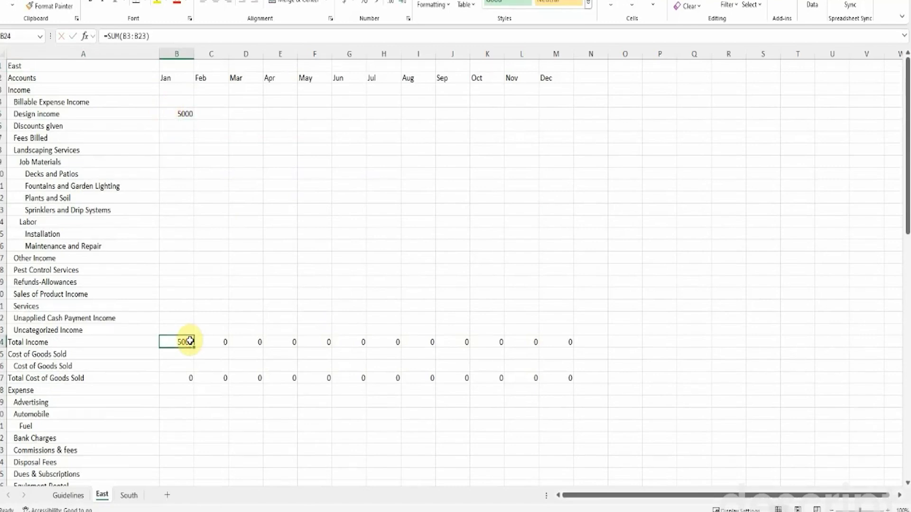
click(180, 114)
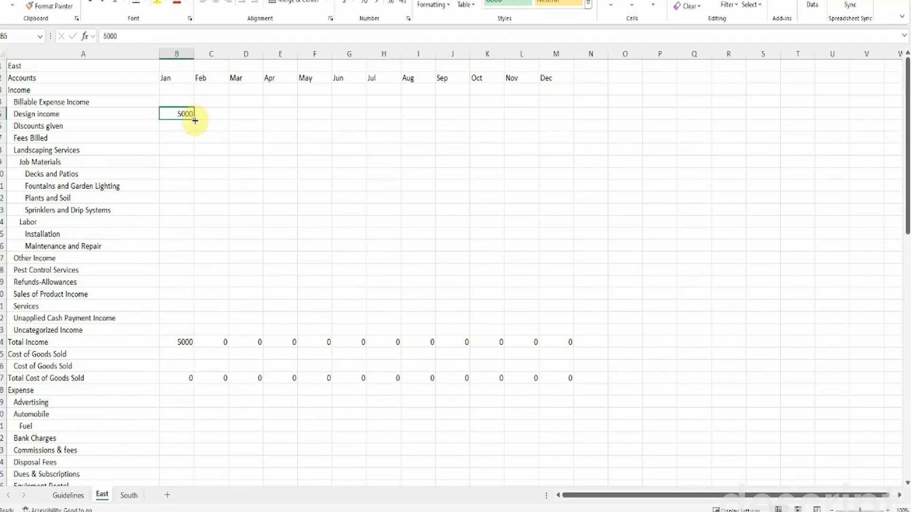
drag(195, 120, 559, 121)
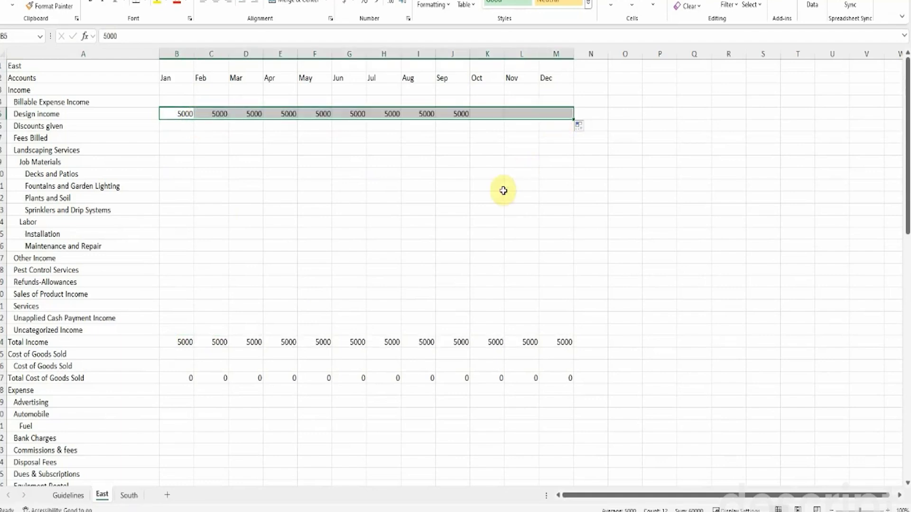
scroll(302, 351, down, 3)
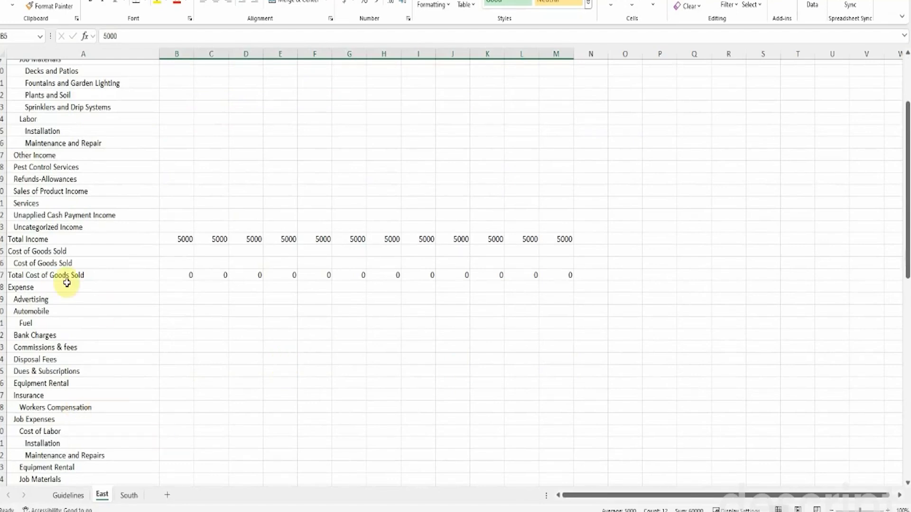
- Budget 1000 Cost of Labor in B40 and fill it across every month
click(174, 432)
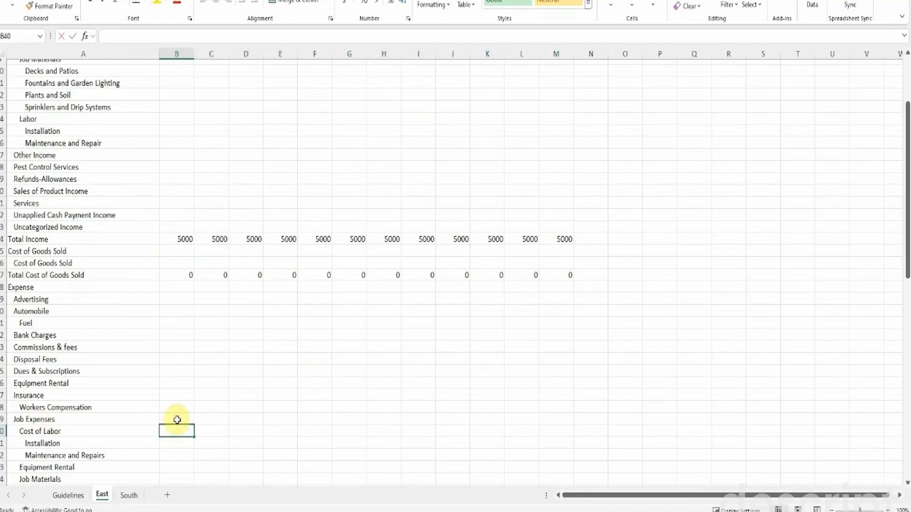
text(1000)
key(Return)
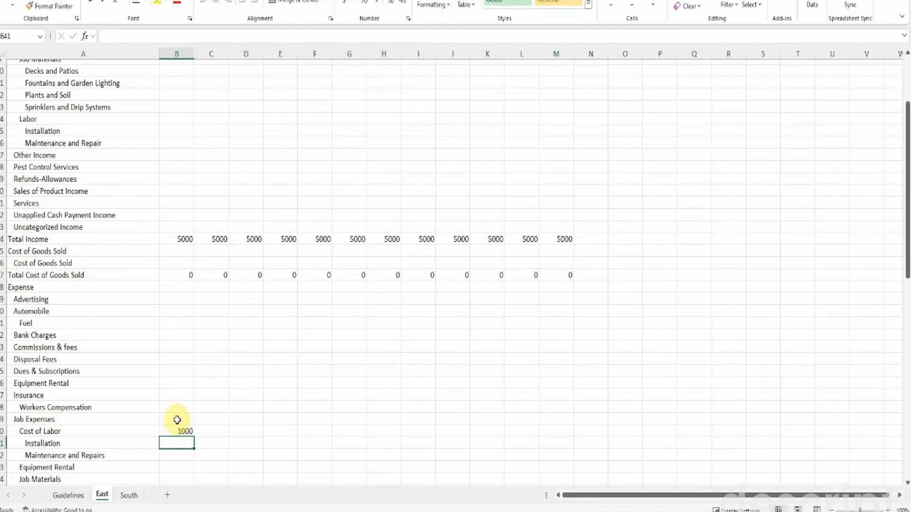
click(177, 428)
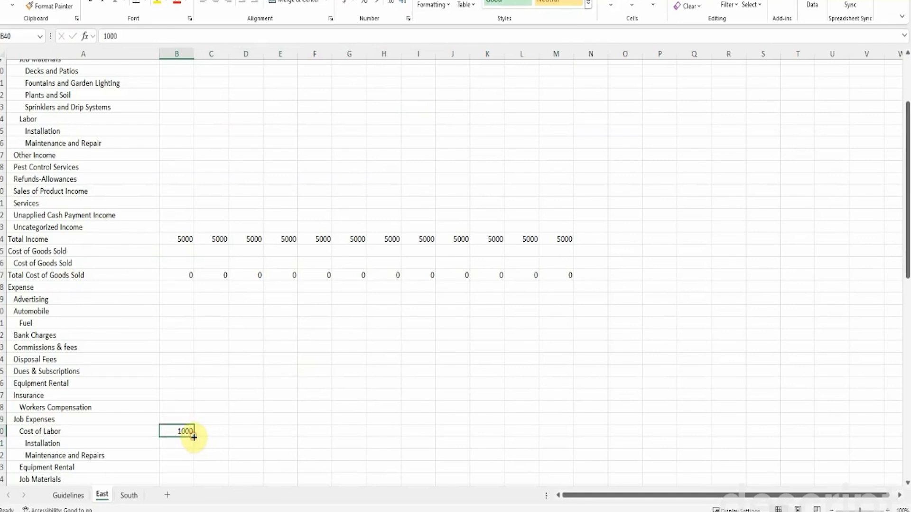
drag(194, 437, 583, 427)
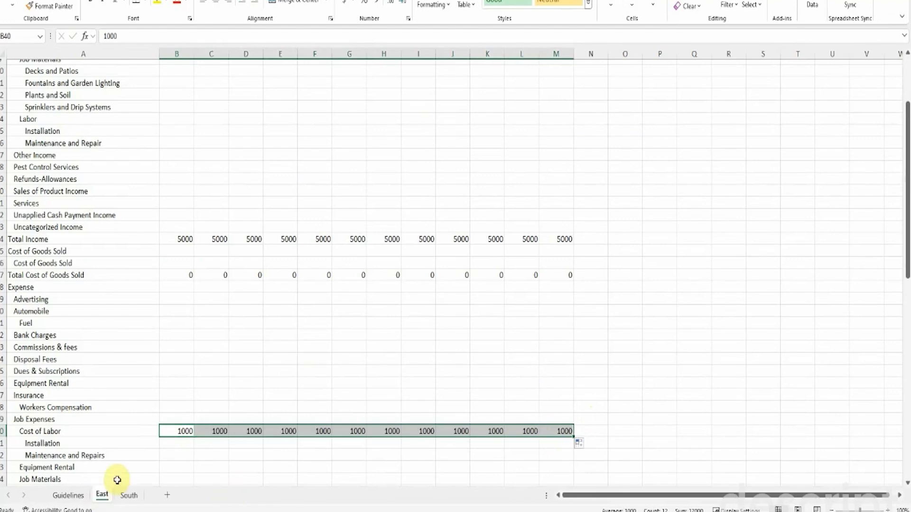
click(662, 286)
- Fill Accounting's 50 across all months, then move to the South sheet
scroll(654, 271, down, 5)
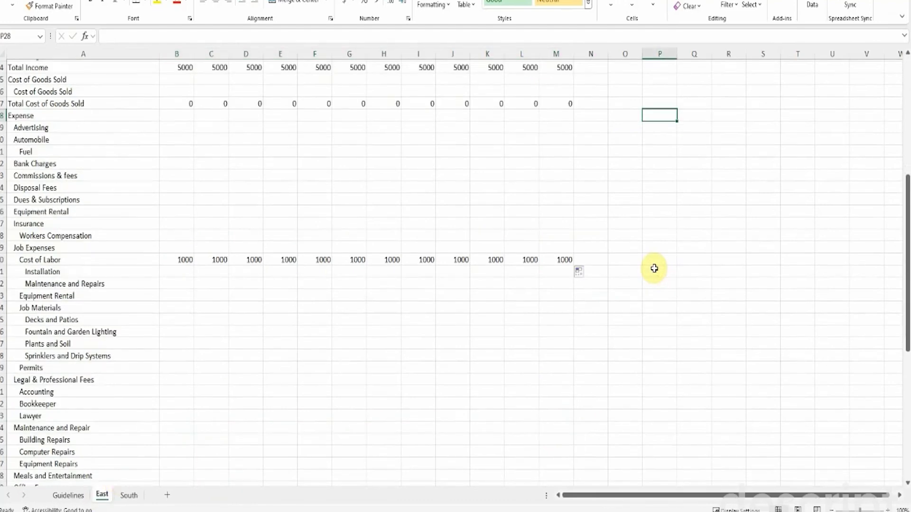
scroll(654, 269, up, 1)
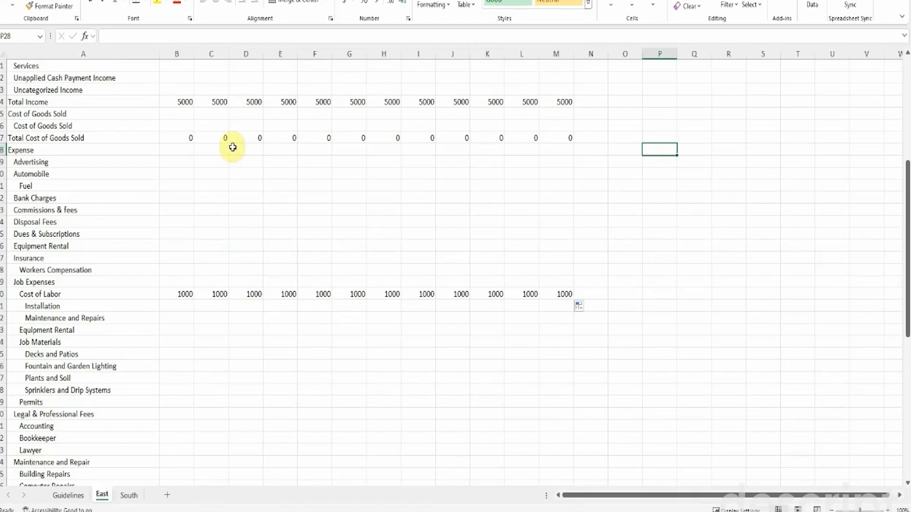
scroll(279, 188, down, 3)
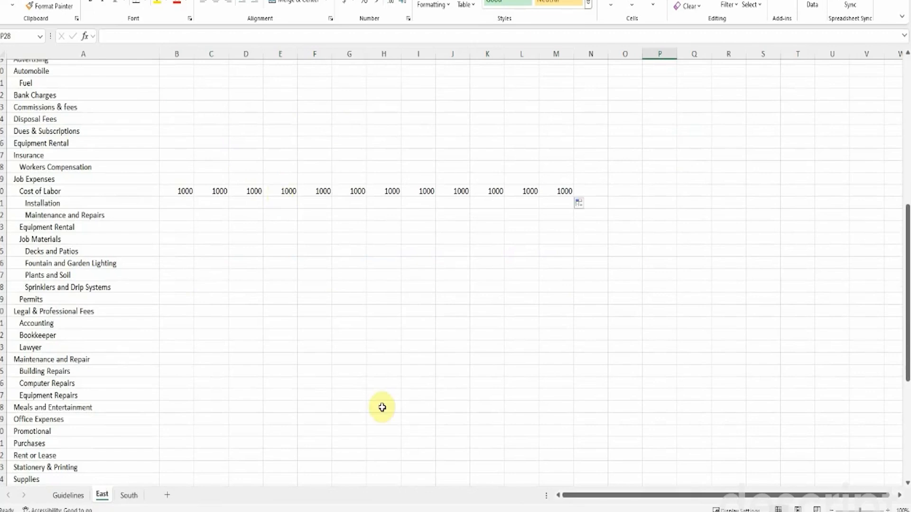
click(186, 328)
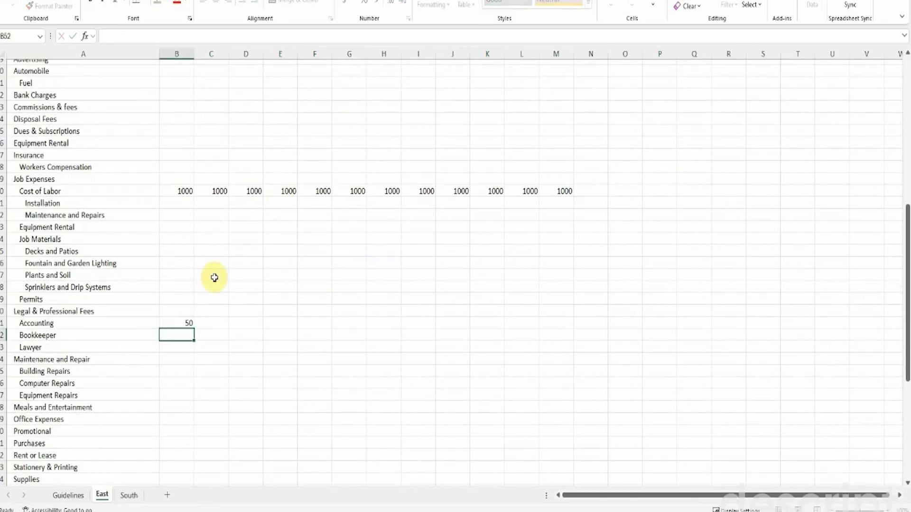
key(Up)
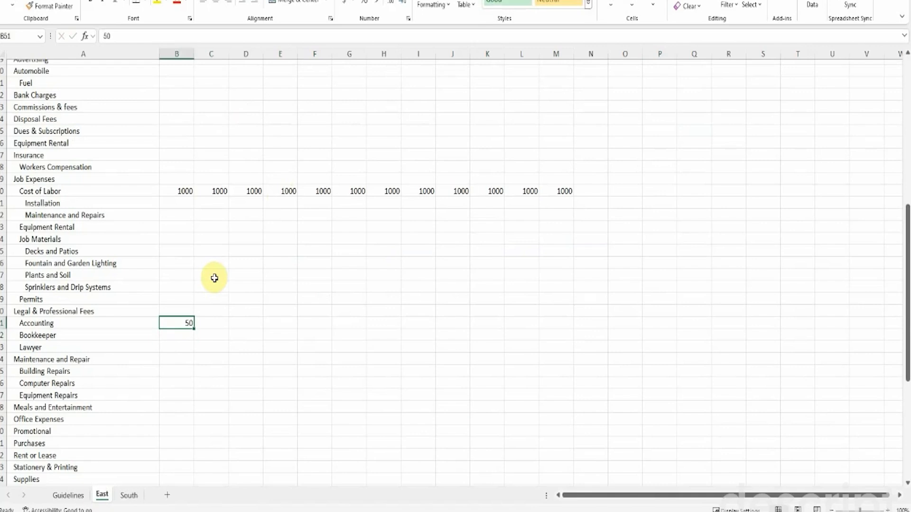
drag(194, 328, 569, 336)
scroll(630, 283, down, 6)
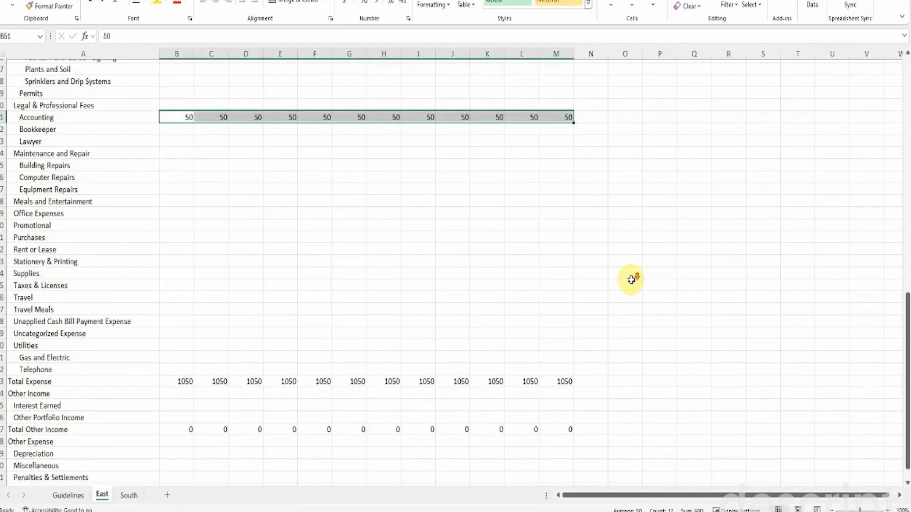
scroll(631, 280, down, 3)
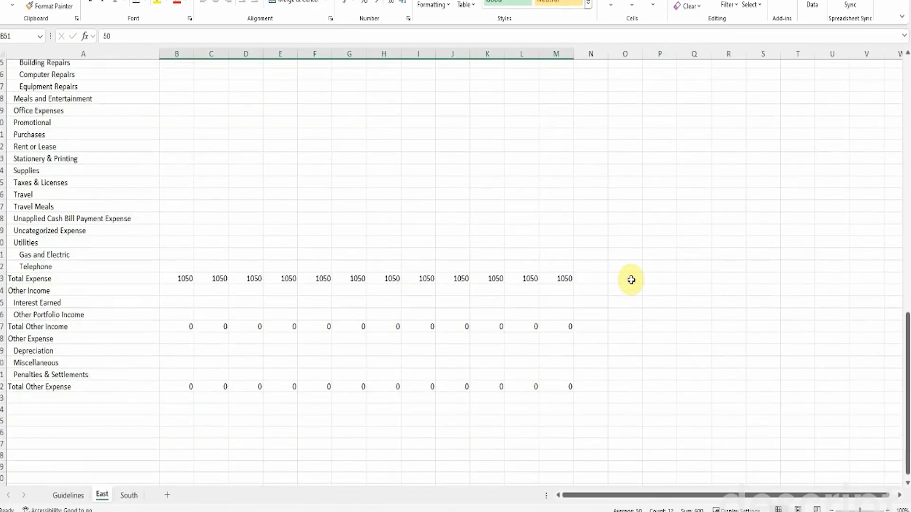
click(130, 498)
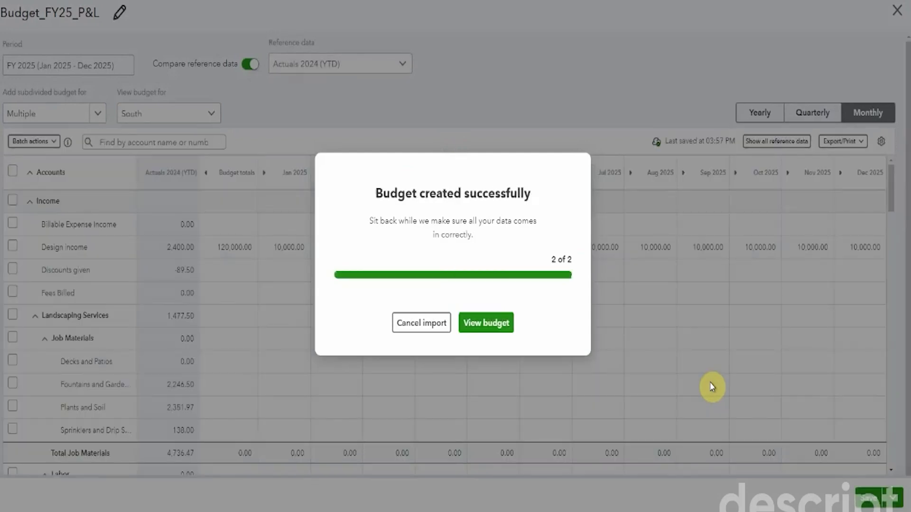
- Open the newly created Budget_FY25_P&L budget
click(485, 323)
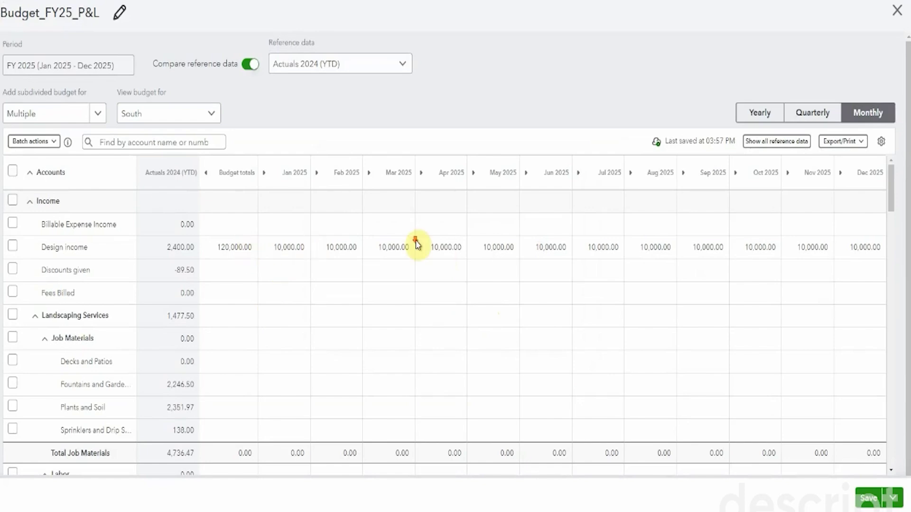
- Switch the budget view to East, showing Design income at 5,000.00 monthly
scroll(408, 247, down, 5)
scroll(401, 275, down, 4)
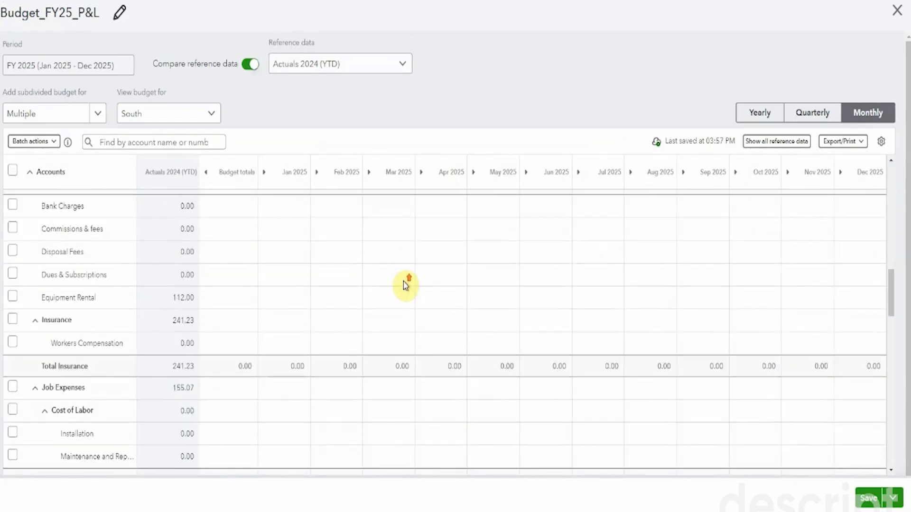
scroll(406, 285, up, 10)
click(209, 115)
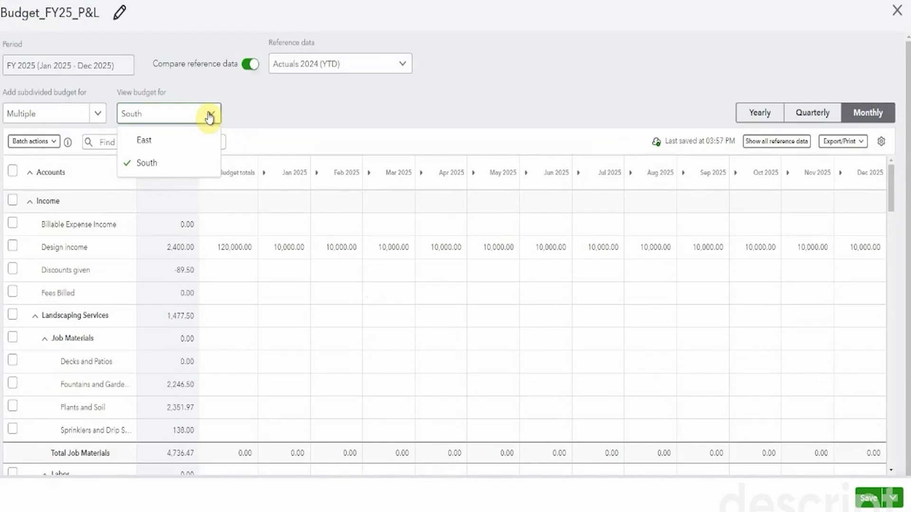
click(170, 141)
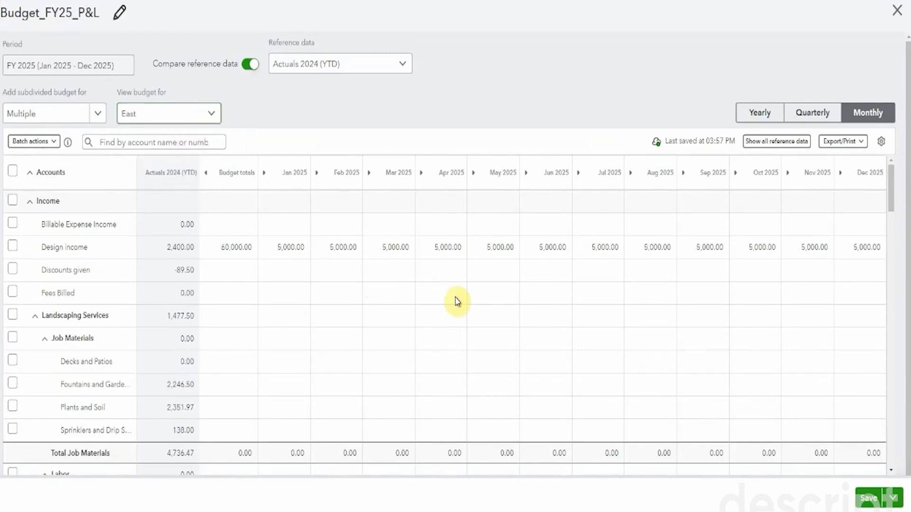
scroll(459, 300, down, 5)
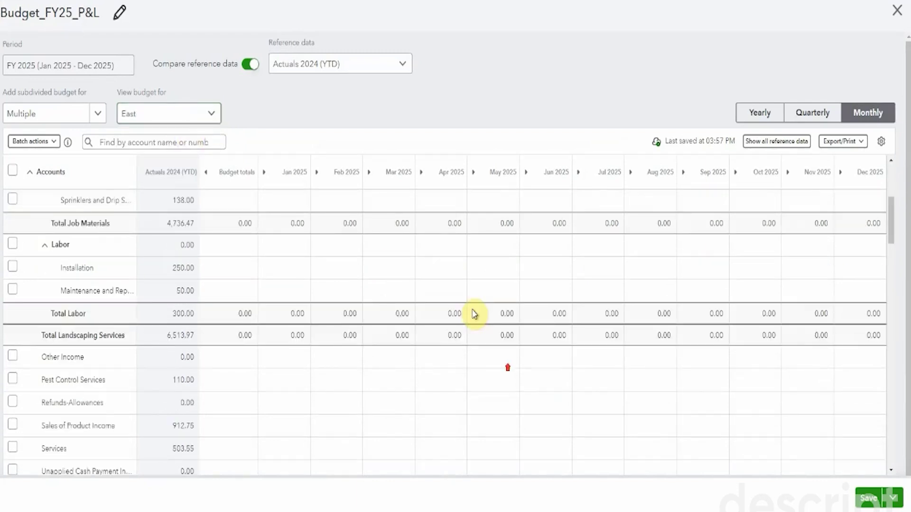
scroll(505, 367, up, 5)
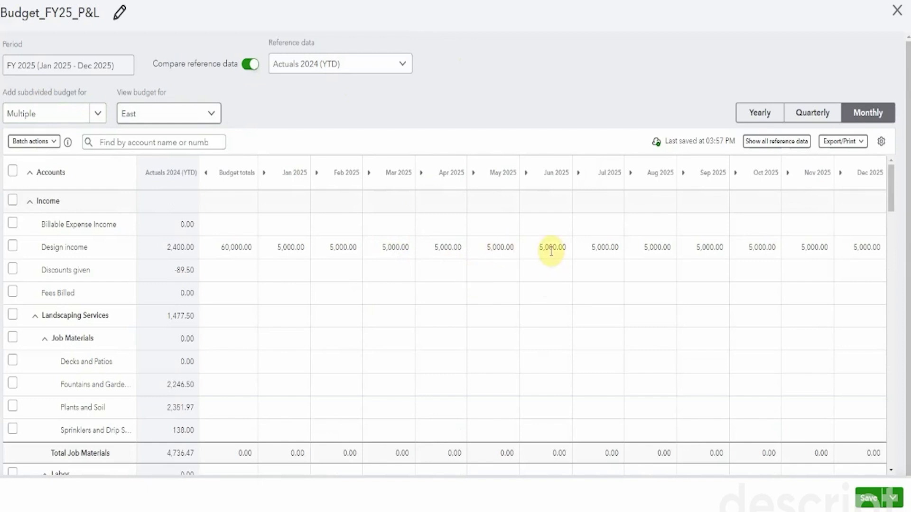
- Change East's July and June Design income to 10000 each
click(591, 246)
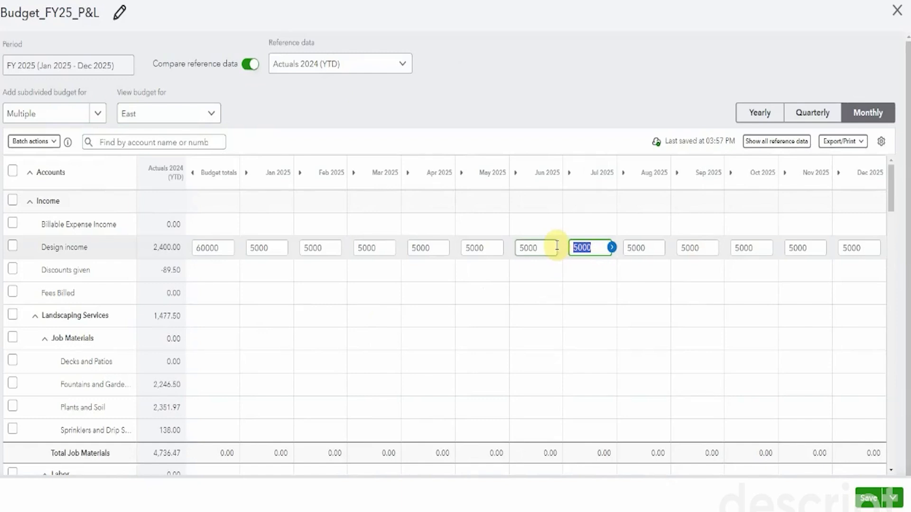
text(10000)
key(Tab)
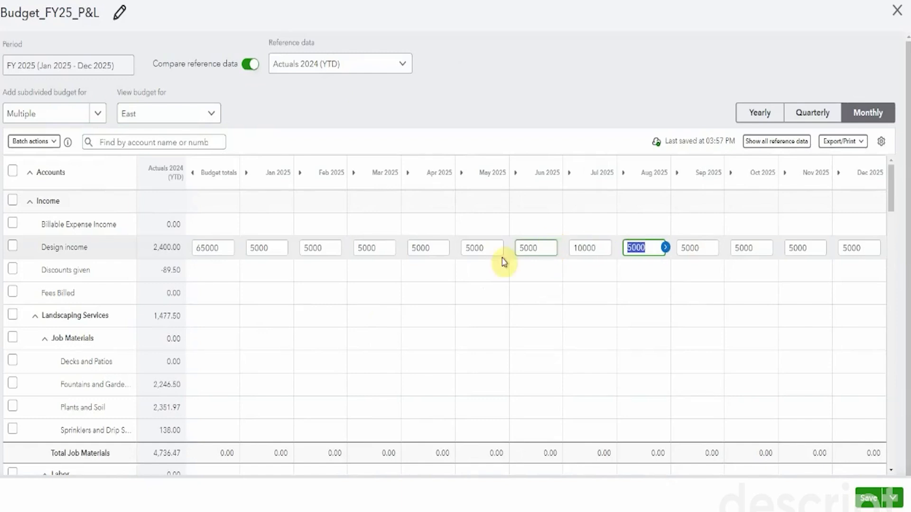
click(537, 248)
text(100)
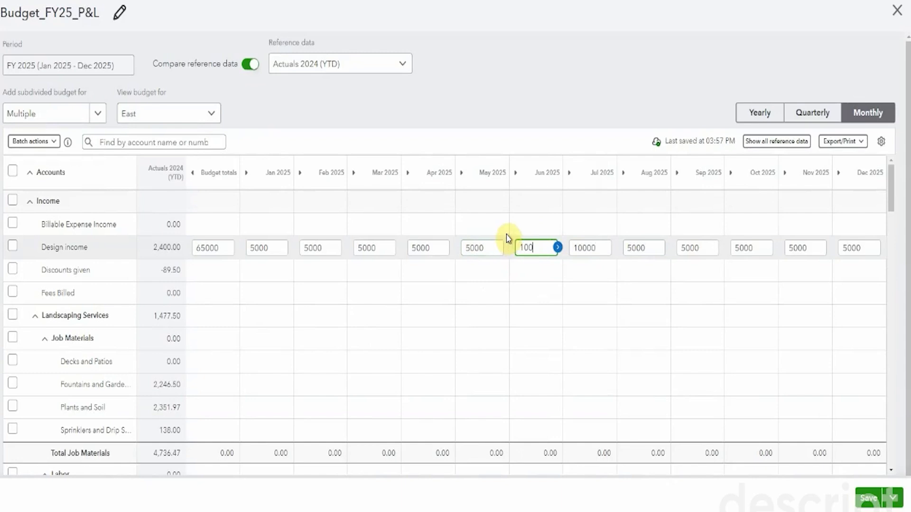
text(00)
key(Tab)
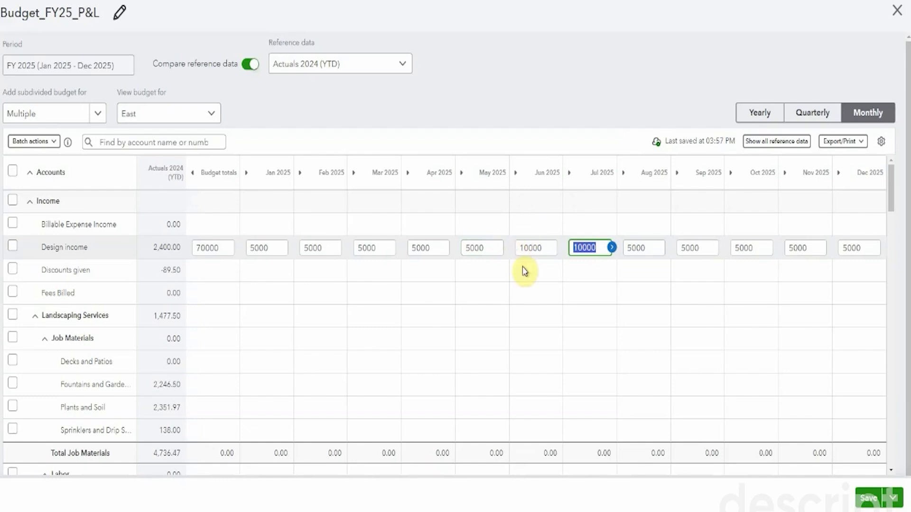
- Save the budget and bring up the other Save options
scroll(509, 305, down, 1)
scroll(475, 320, down, 5)
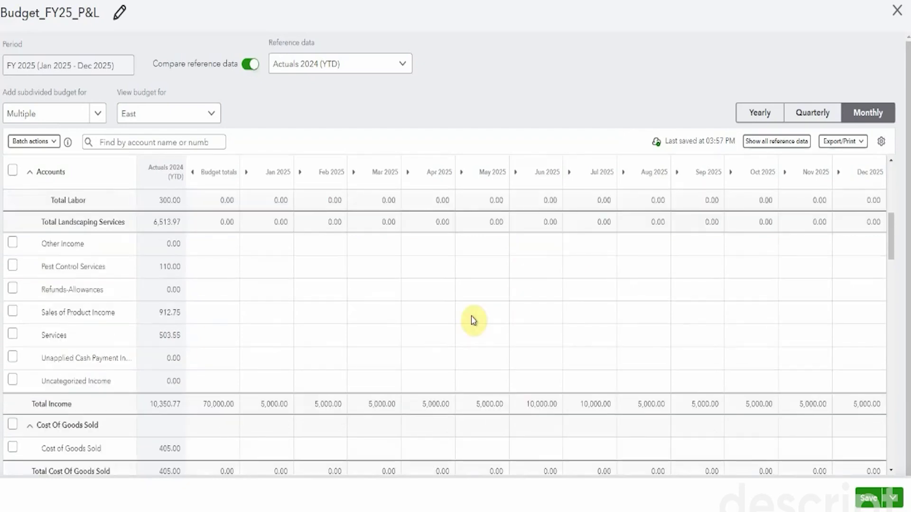
click(856, 496)
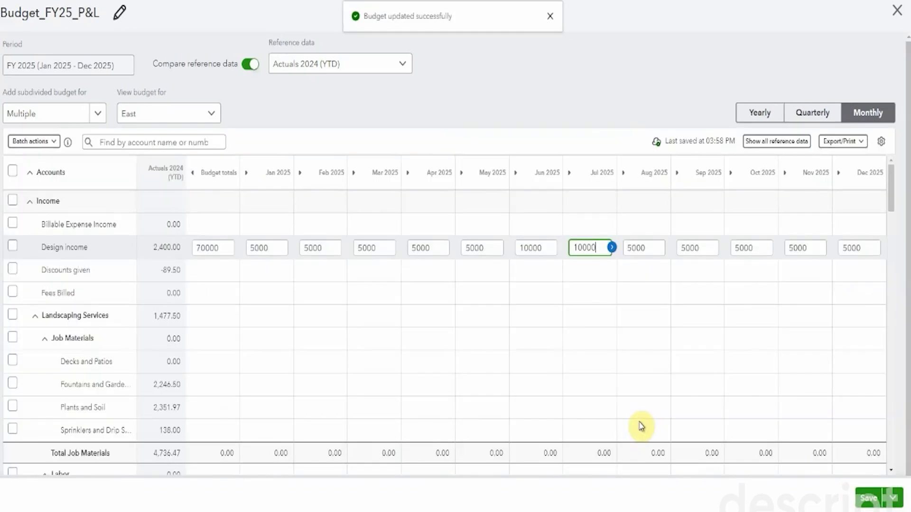
scroll(345, 270, down, 5)
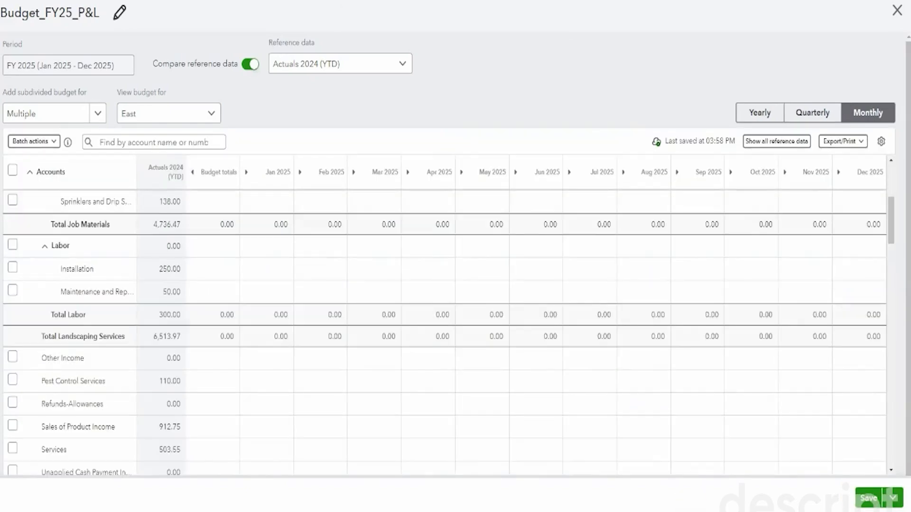
click(891, 499)
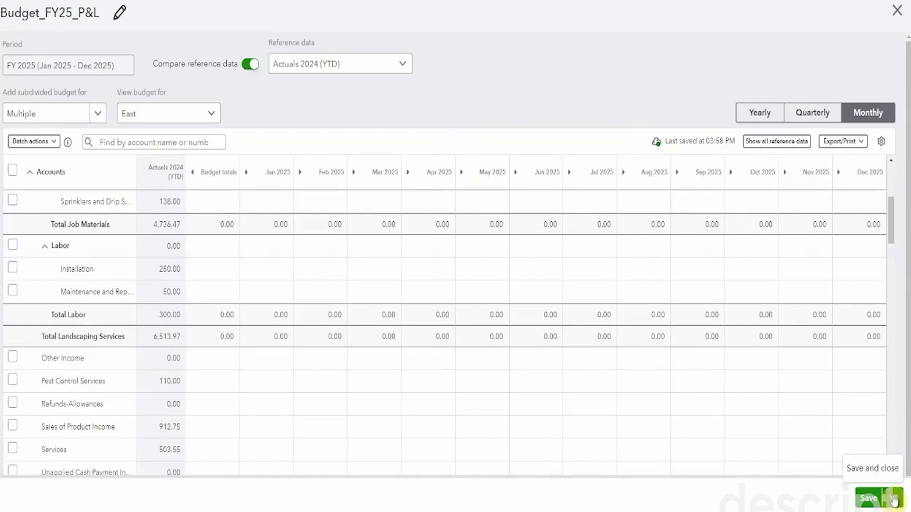
- Save and close the budget, reopen it for South, then close and open its Actions menu
click(864, 469)
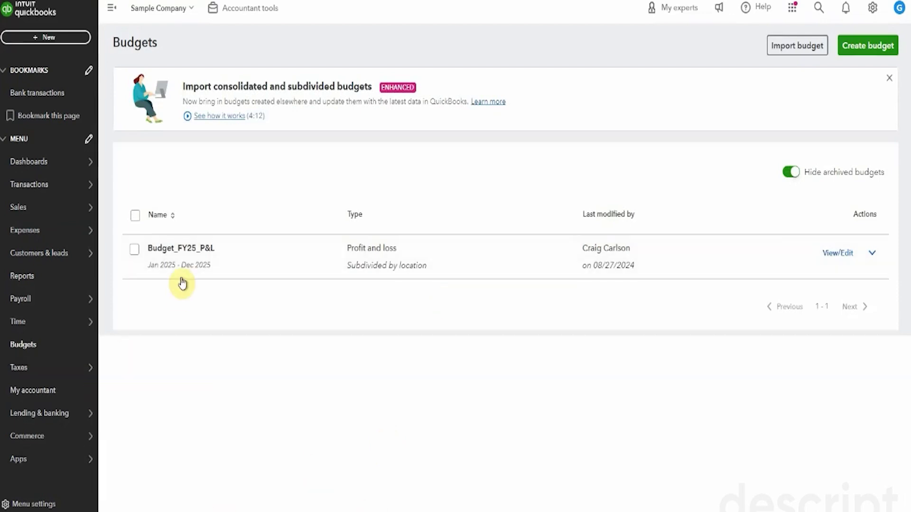
click(184, 250)
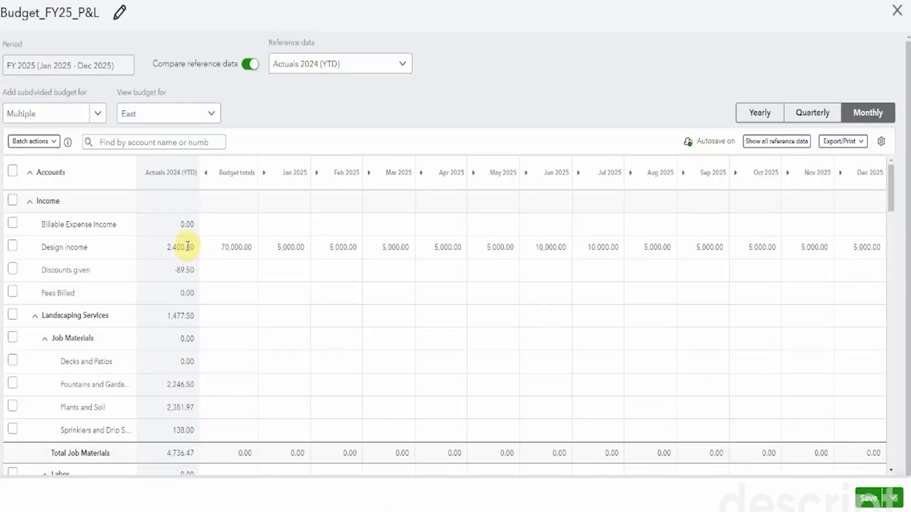
click(209, 114)
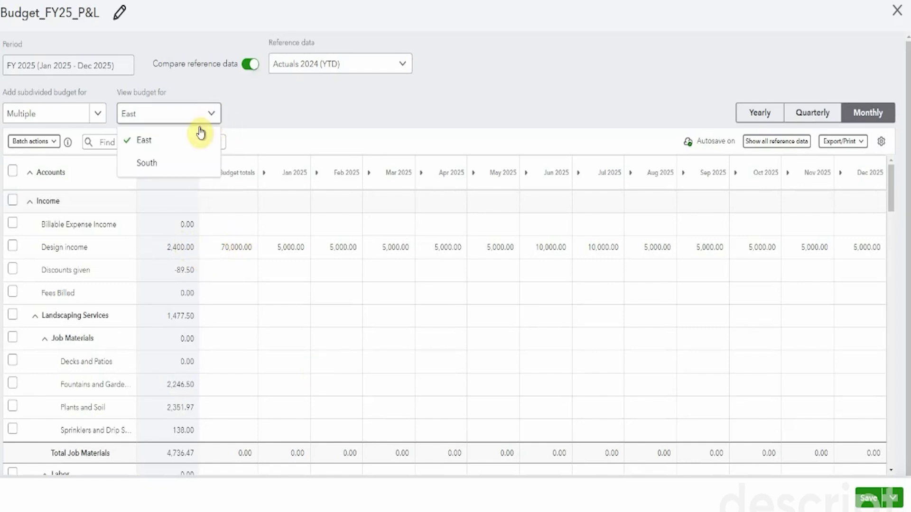
click(173, 165)
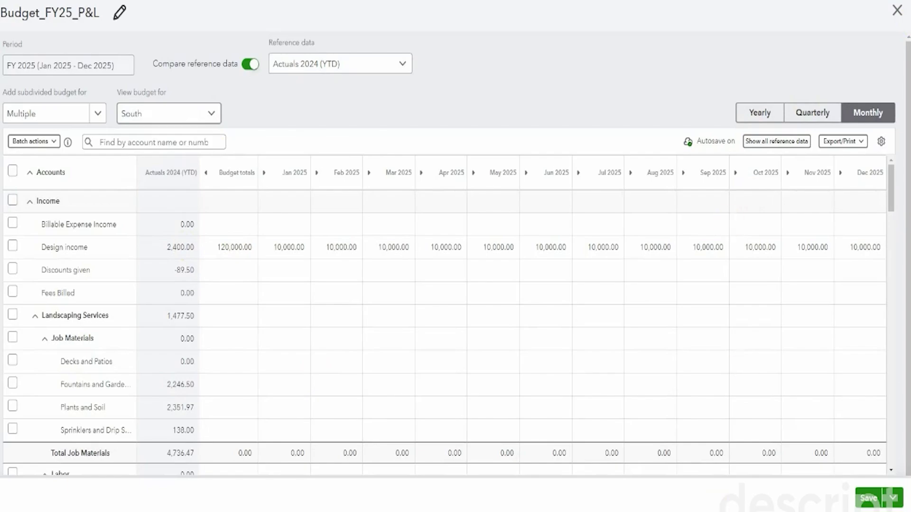
click(896, 11)
click(870, 255)
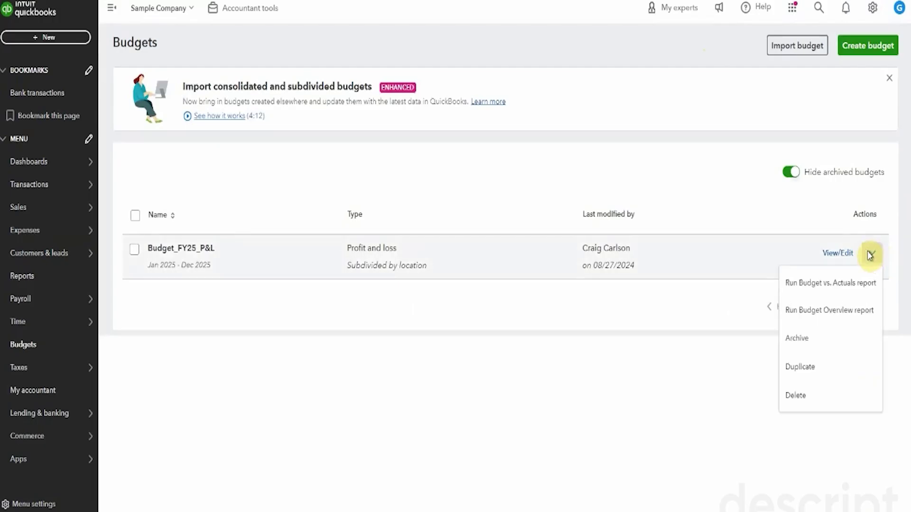
- Run the Budget Overview report for East and South, expanding Income, Cost of Goods Sold and Expenses
click(819, 316)
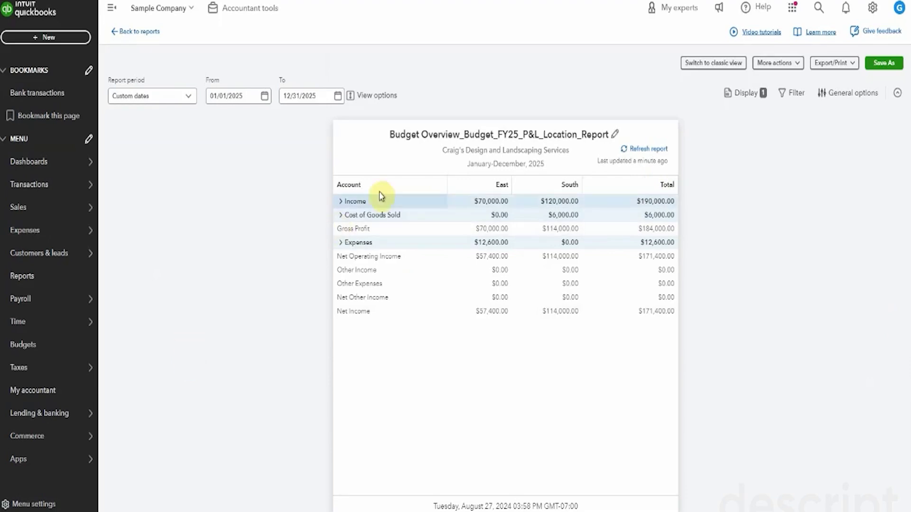
click(343, 203)
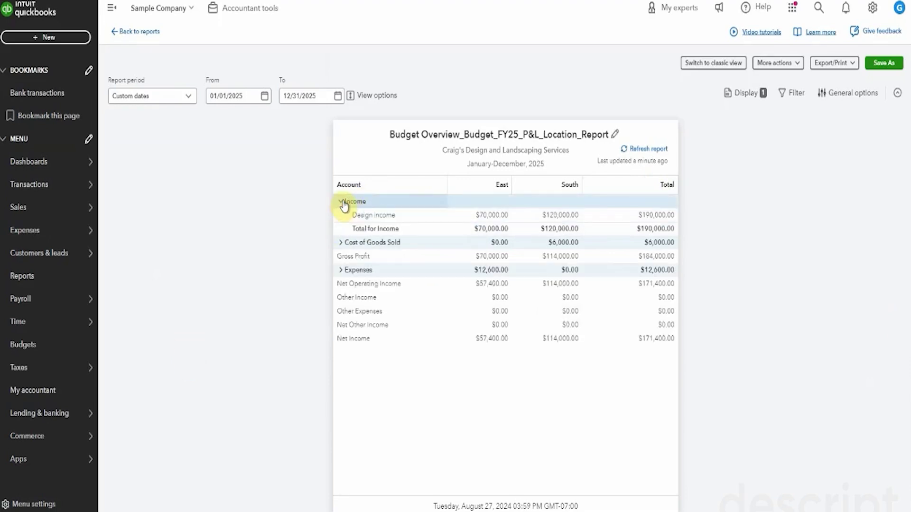
click(341, 242)
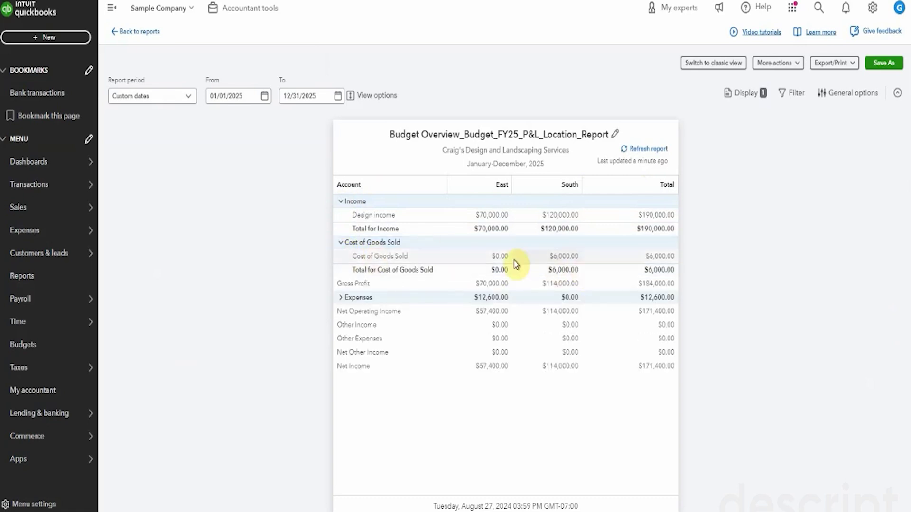
click(340, 297)
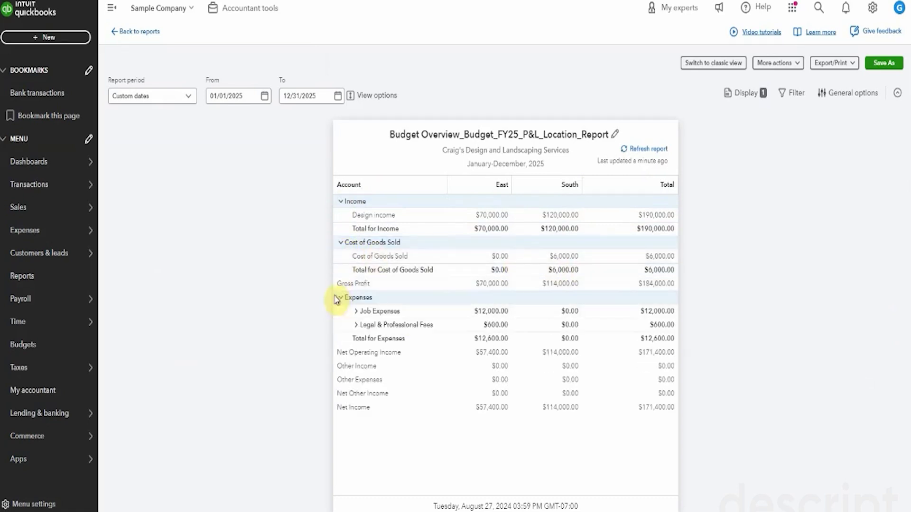